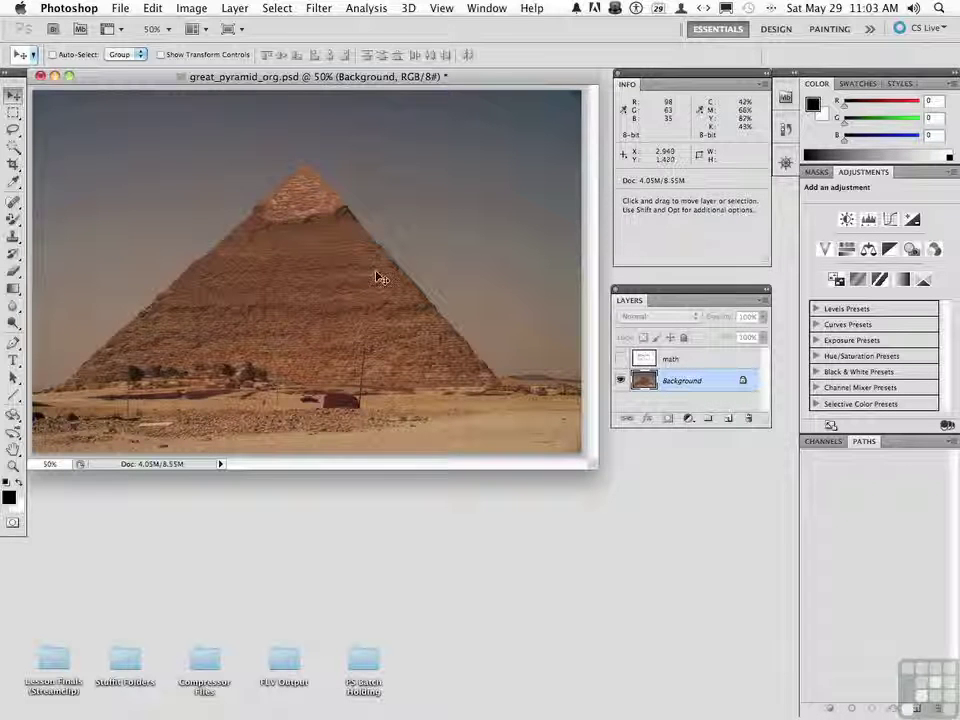
View the math layer's notes on their own, restore the pyramid image and select the Background layer.
{"action": "left_click", "coordinate": [620, 358]}
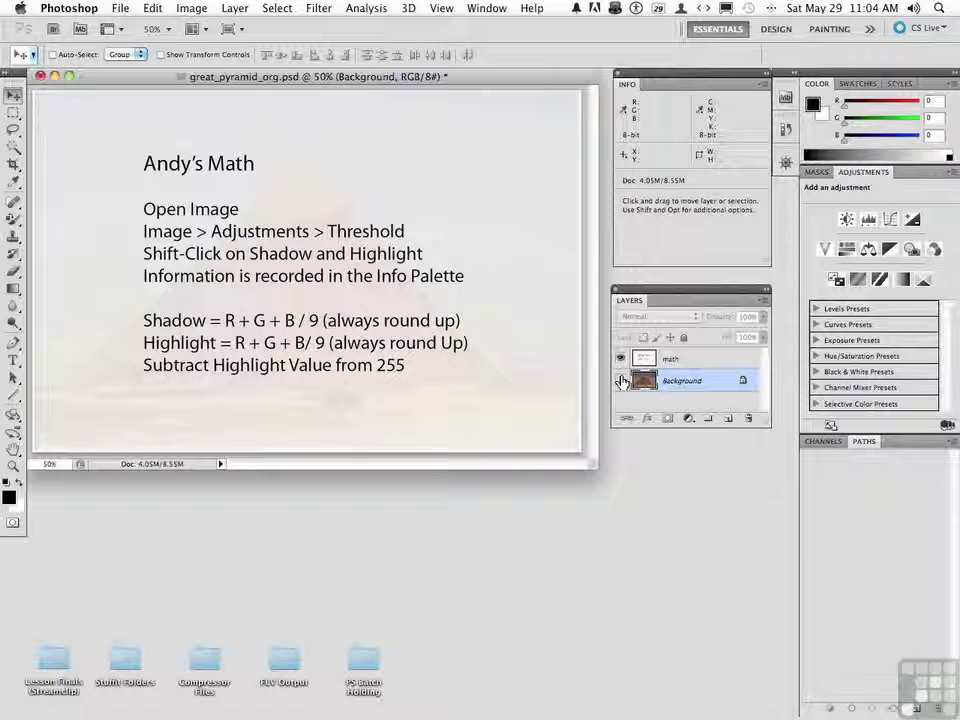
{"action": "left_click", "coordinate": [621, 381]}
{"action": "left_click", "coordinate": [621, 381]}
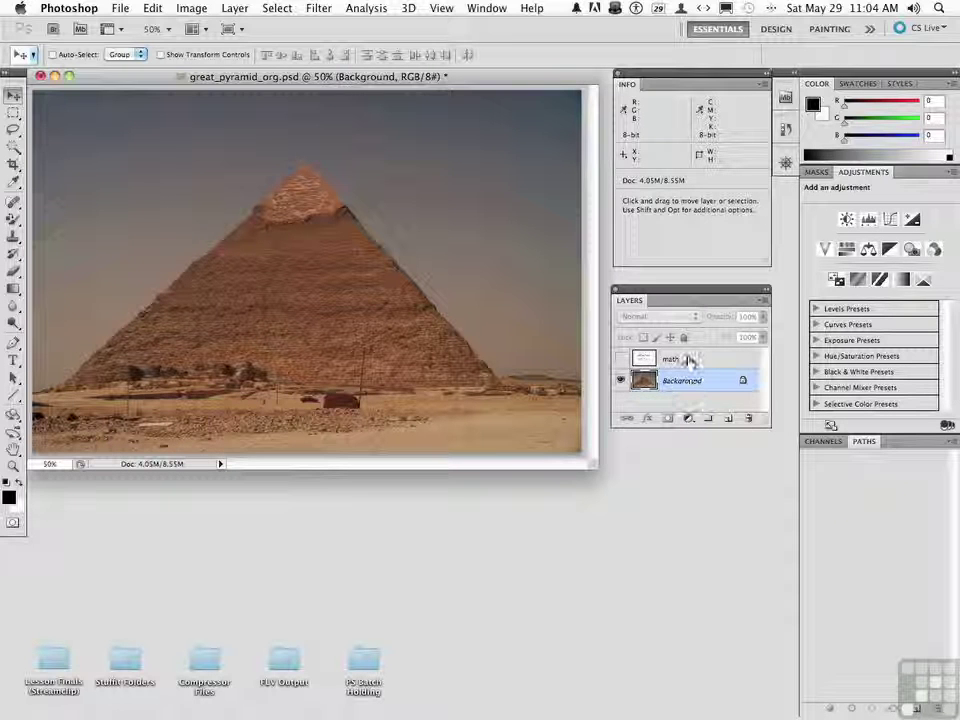
{"action": "left_click", "coordinate": [689, 360]}
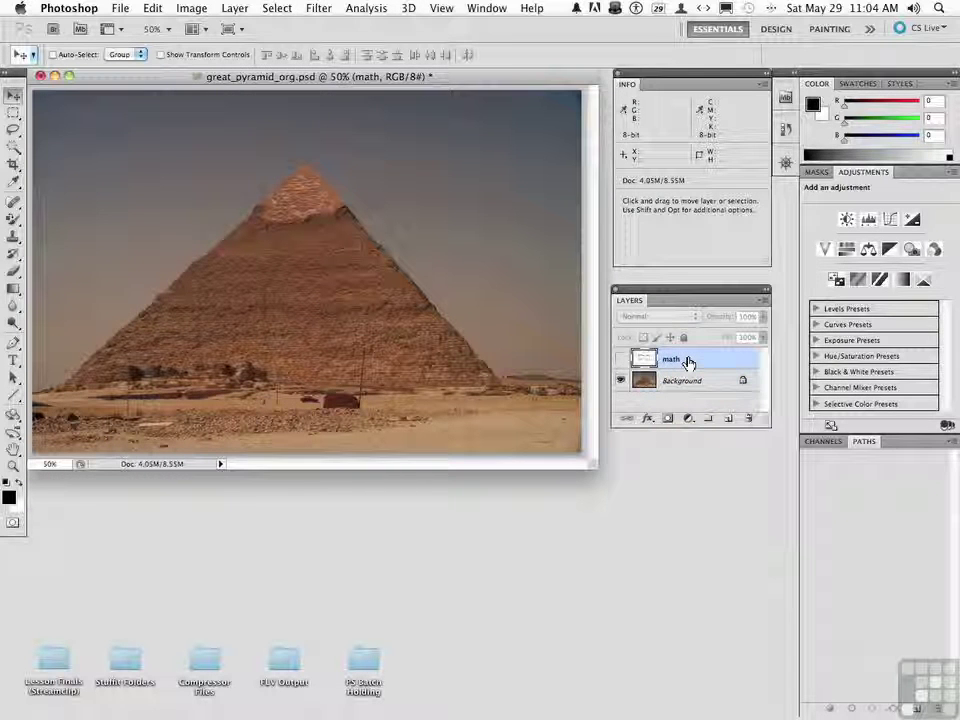
{"action": "left_click", "coordinate": [688, 384]}
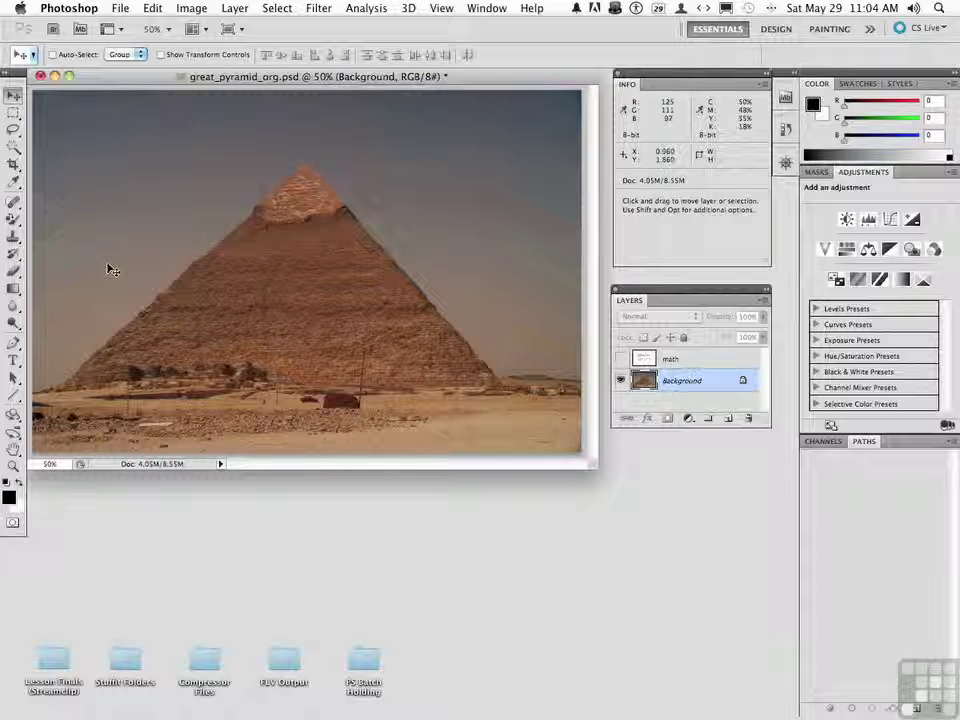
Using the Eyedropper with a Threshold adjustment at level 19, place a first color sampler on the darkest shadow at the image's lower left edge.
{"action": "left_click", "coordinate": [13, 181]}
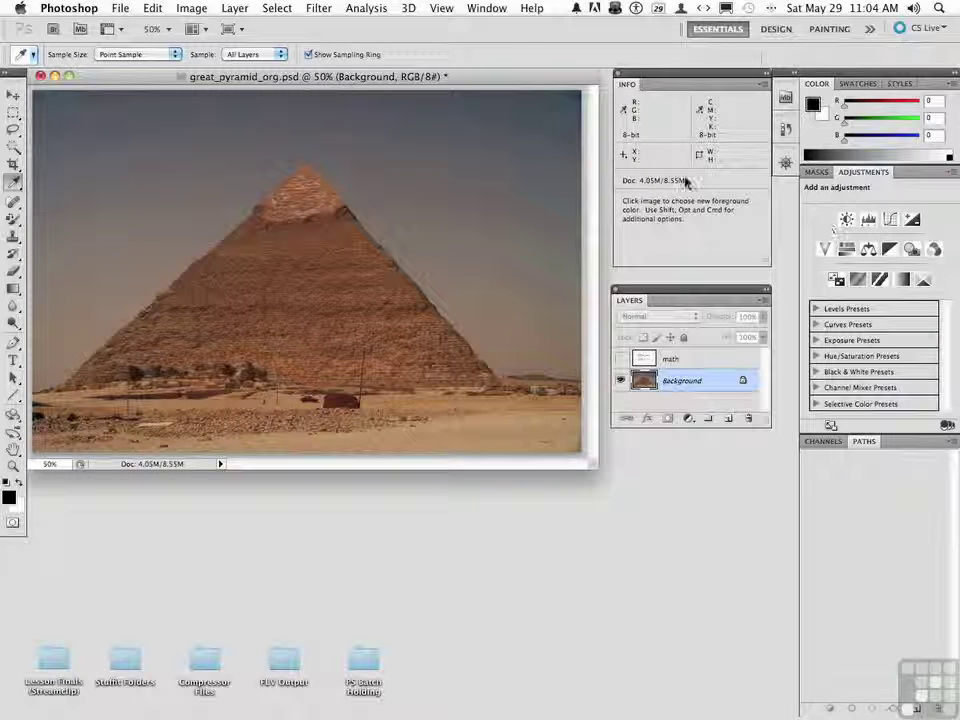
{"action": "left_click", "coordinate": [492, 10]}
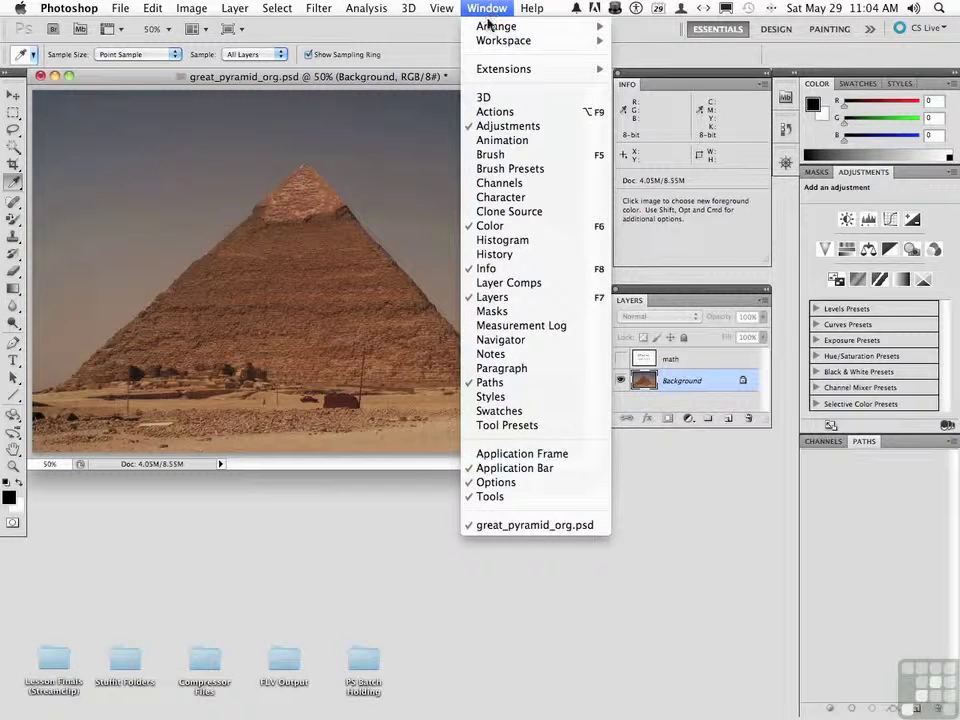
{"action": "left_click", "coordinate": [396, 229]}
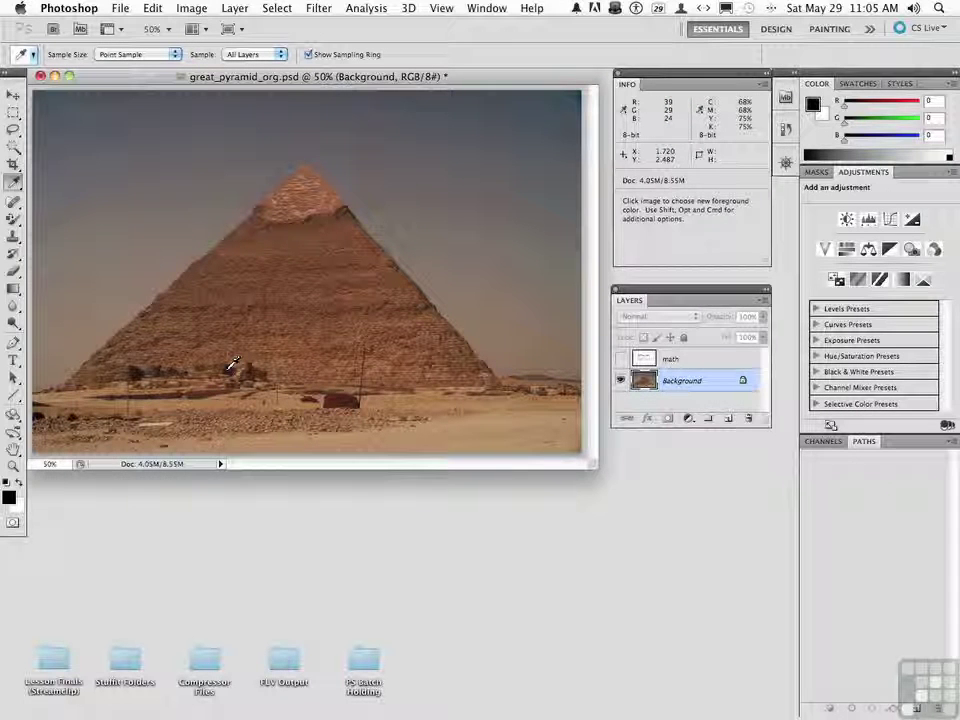
{"action": "left_click", "coordinate": [193, 10]}
{"action": "mouse_move", "coordinate": [193, 54]}
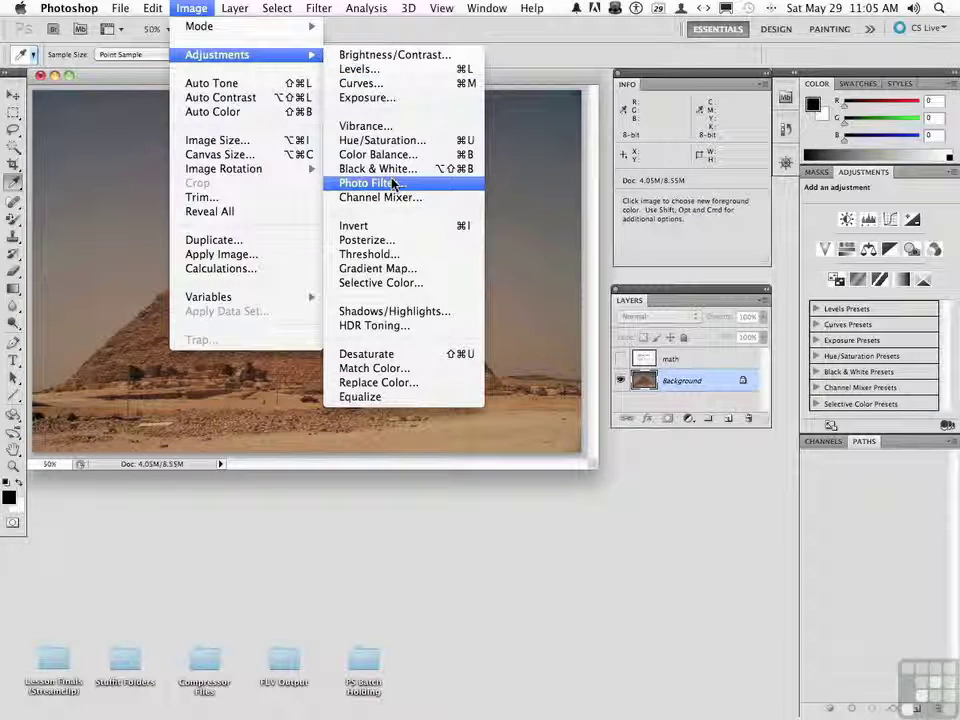
{"action": "left_click", "coordinate": [405, 255]}
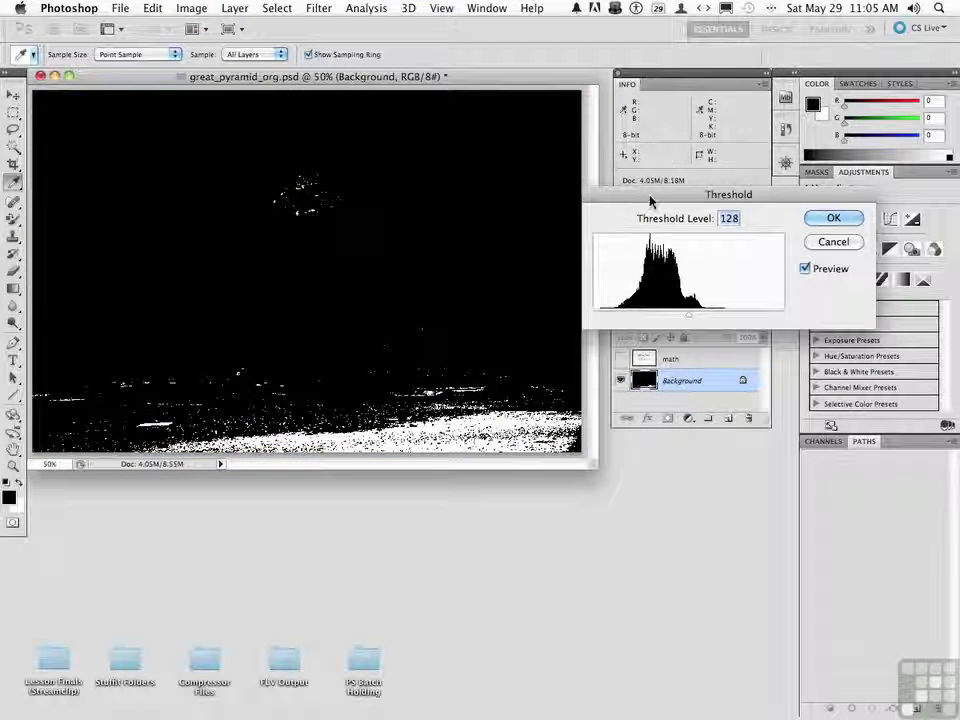
{"action": "left_click_drag", "start_coordinate": [650, 199], "coordinate": [630, 180]}
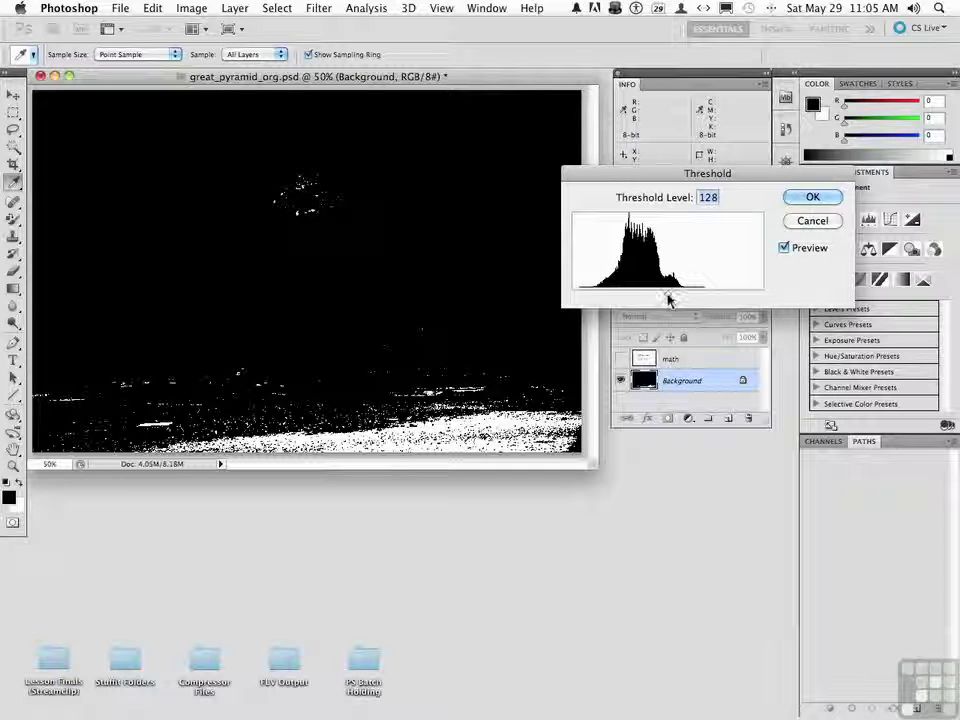
{"action": "left_click_drag", "start_coordinate": [668, 298], "coordinate": [587, 297]}
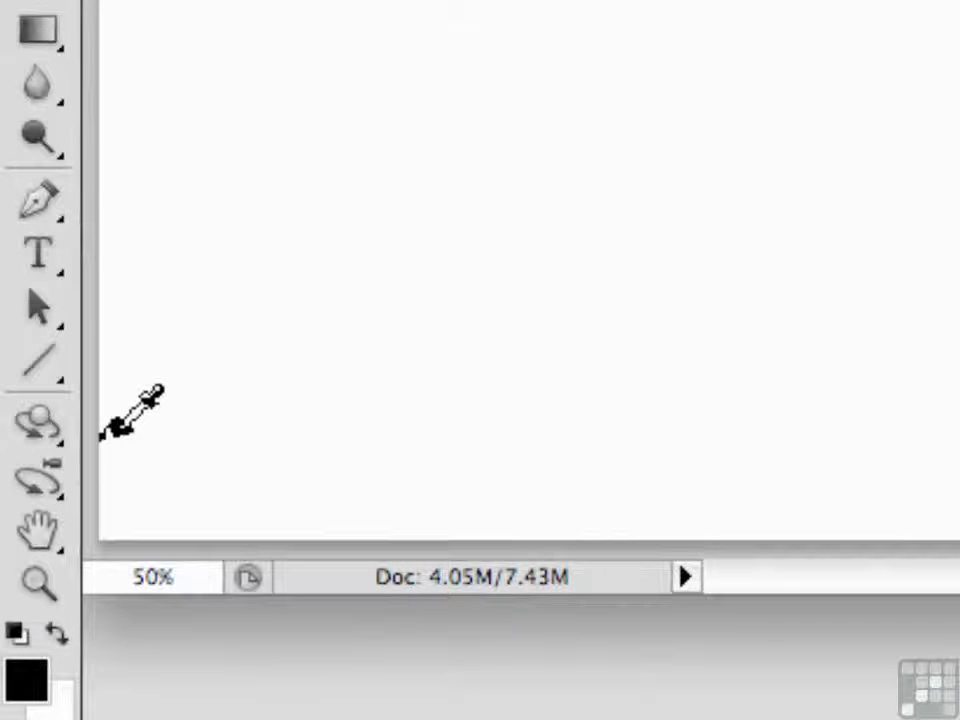
{"action": "left_click", "coordinate": [118, 428]}
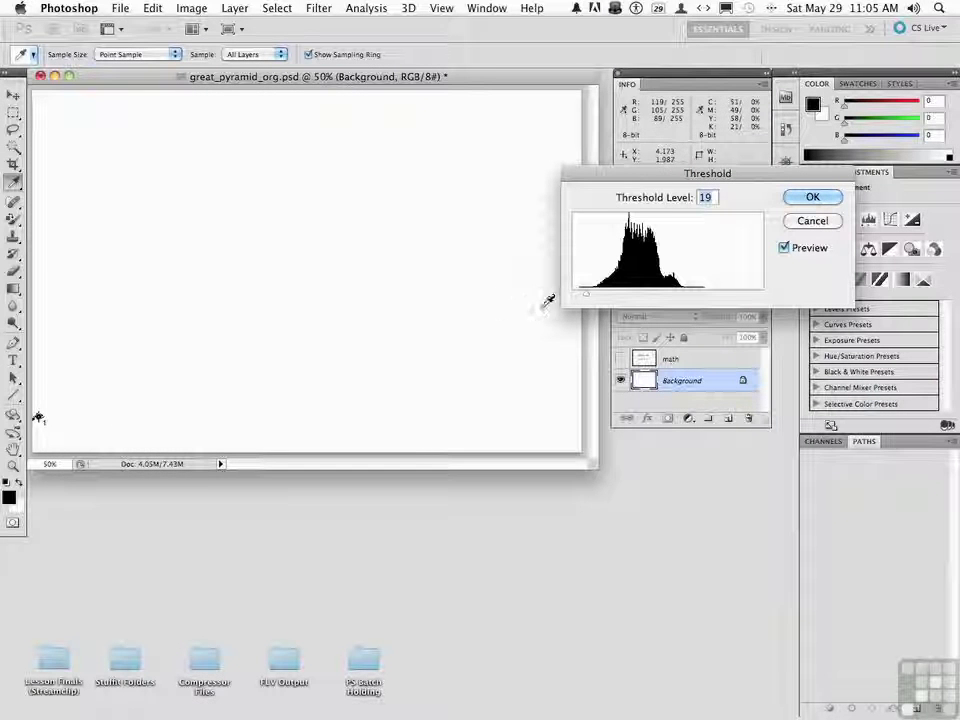
Raise the Threshold level to 161, place a second color sampler on the bright strip in the foreground, and cancel the adjustment.
{"action": "mouse_move", "coordinate": [587, 296]}
{"action": "left_mouse_down"}
{"action": "mouse_move", "coordinate": [701, 299]}
{"action": "mouse_move", "coordinate": [692, 298]}
{"action": "left_mouse_up"}
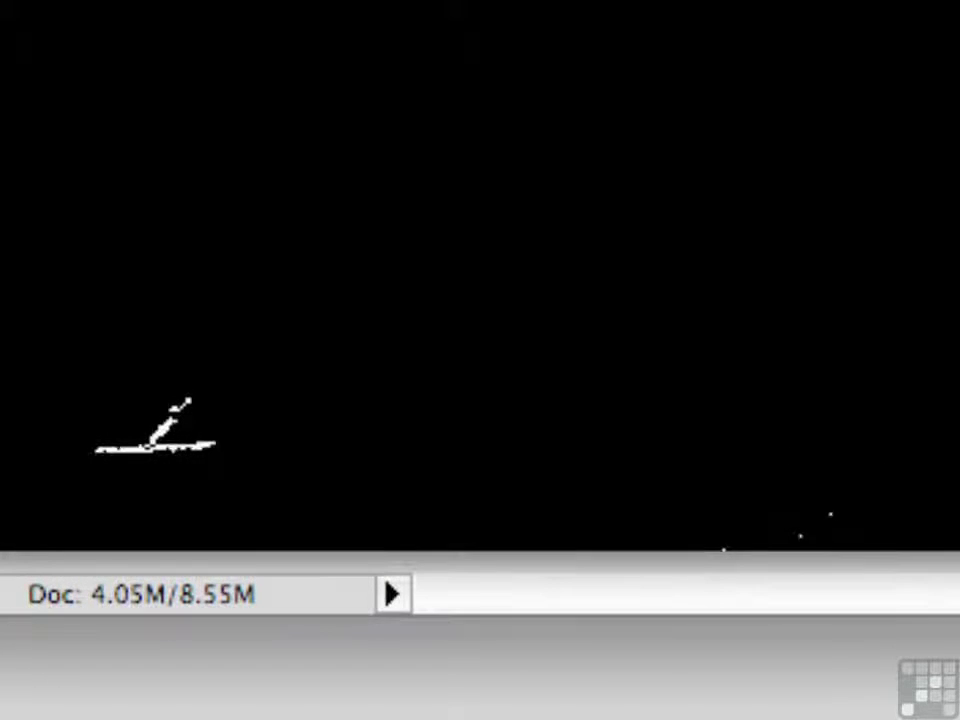
{"action": "left_click", "coordinate": [146, 449]}
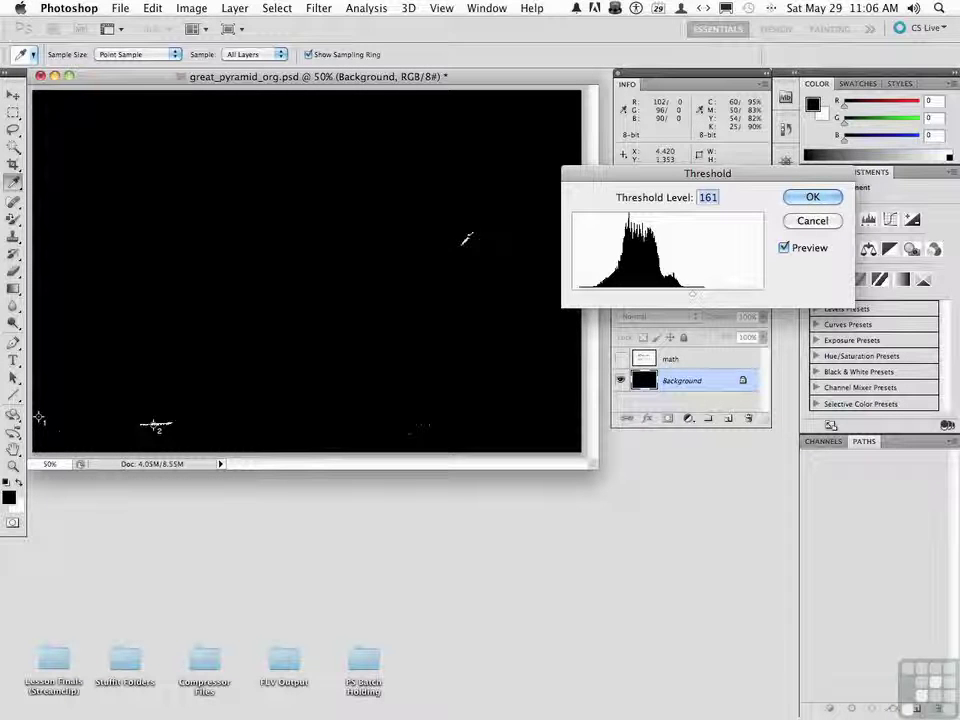
{"action": "left_click", "coordinate": [800, 221]}
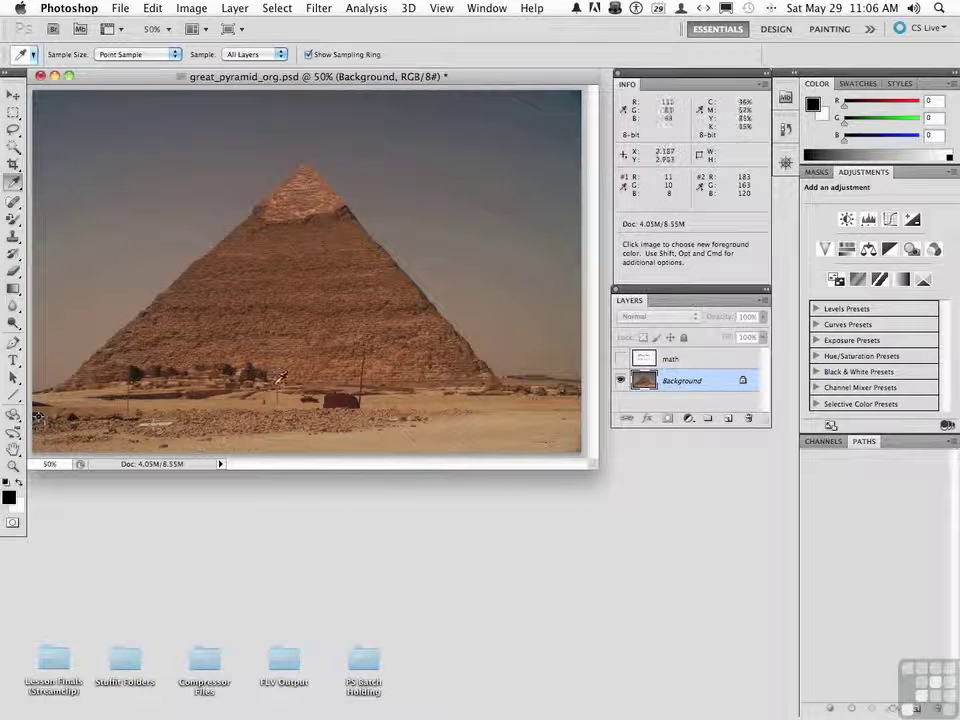
{"action": "left_click_drag", "start_coordinate": [42, 411], "coordinate": [160, 417]}
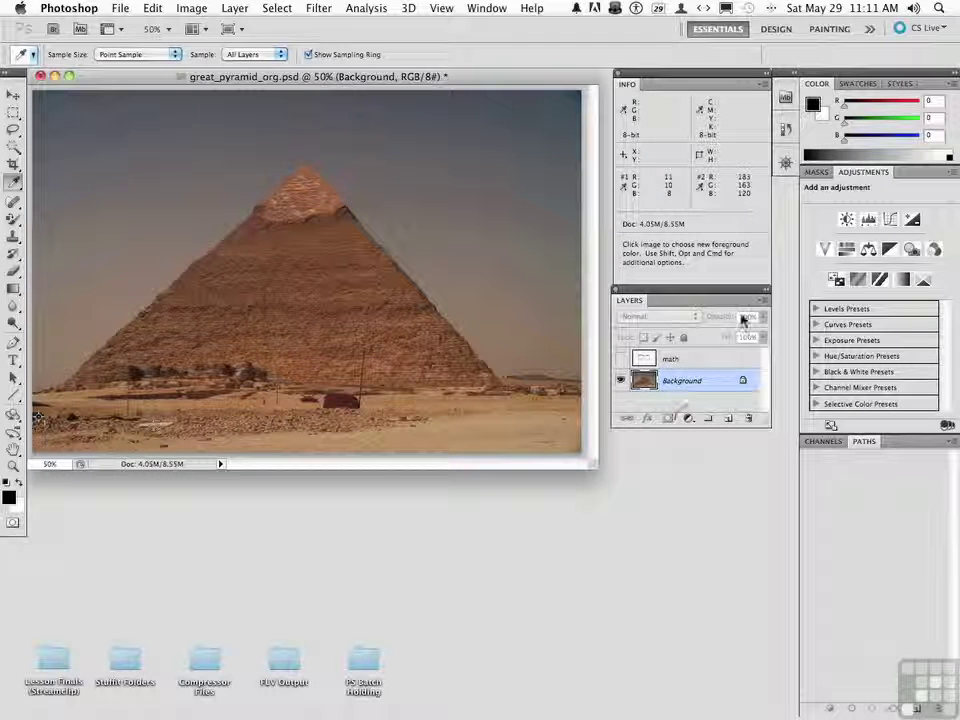
Add a Levels adjustment layer and set its target shadow color to R 4, G 4, B 4 without saving it as default.
{"action": "left_click", "coordinate": [688, 418]}
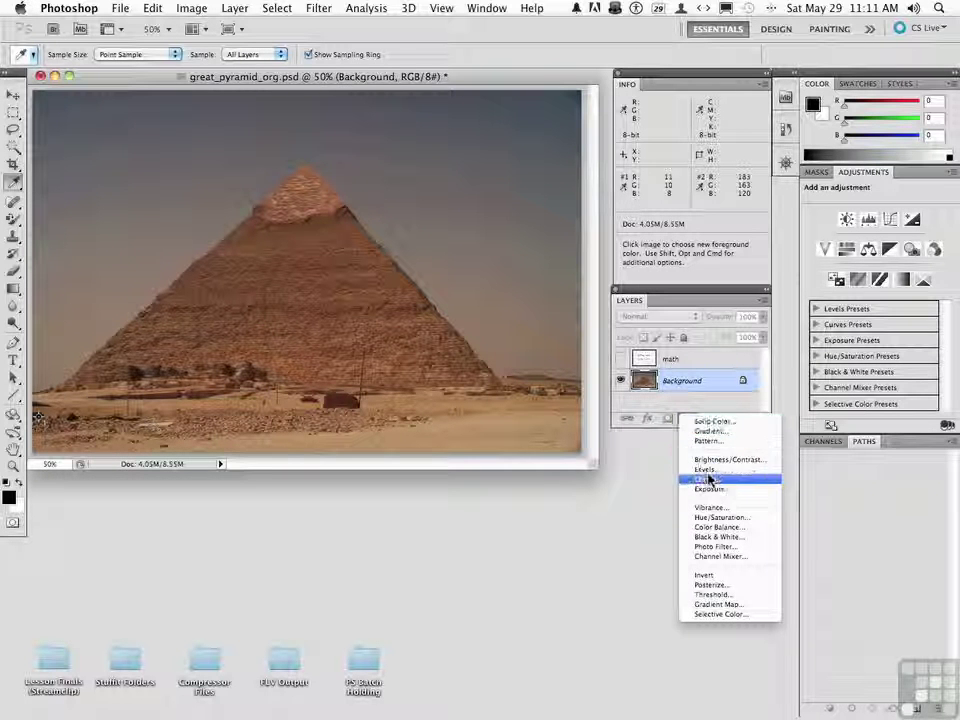
{"action": "left_click", "coordinate": [707, 461]}
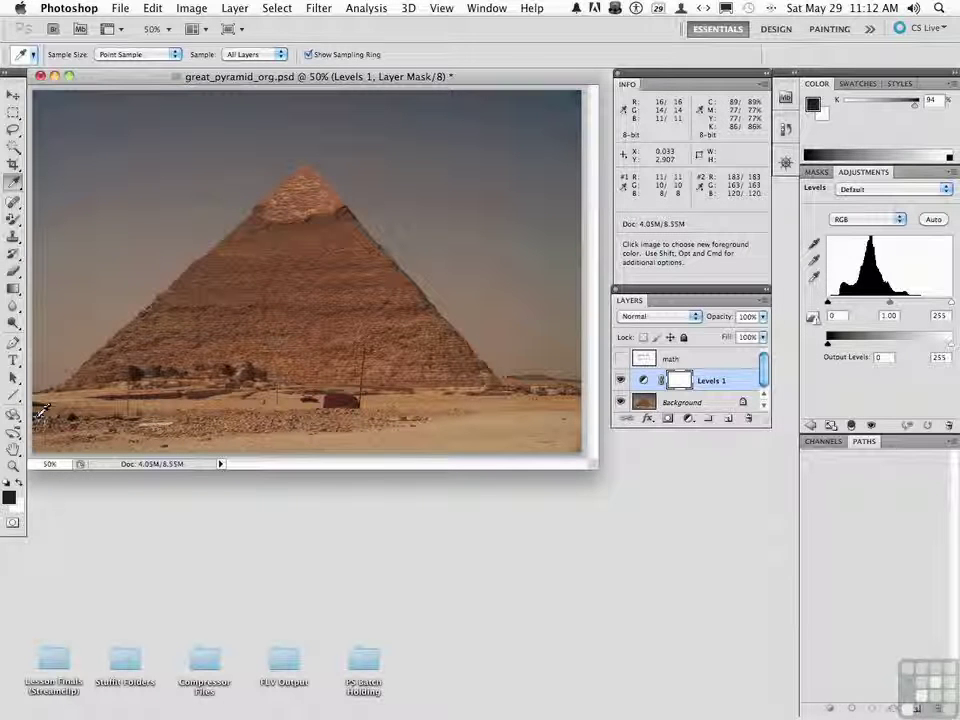
{"action": "left_click", "coordinate": [815, 244]}
{"action": "double_click", "coordinate": [815, 244]}
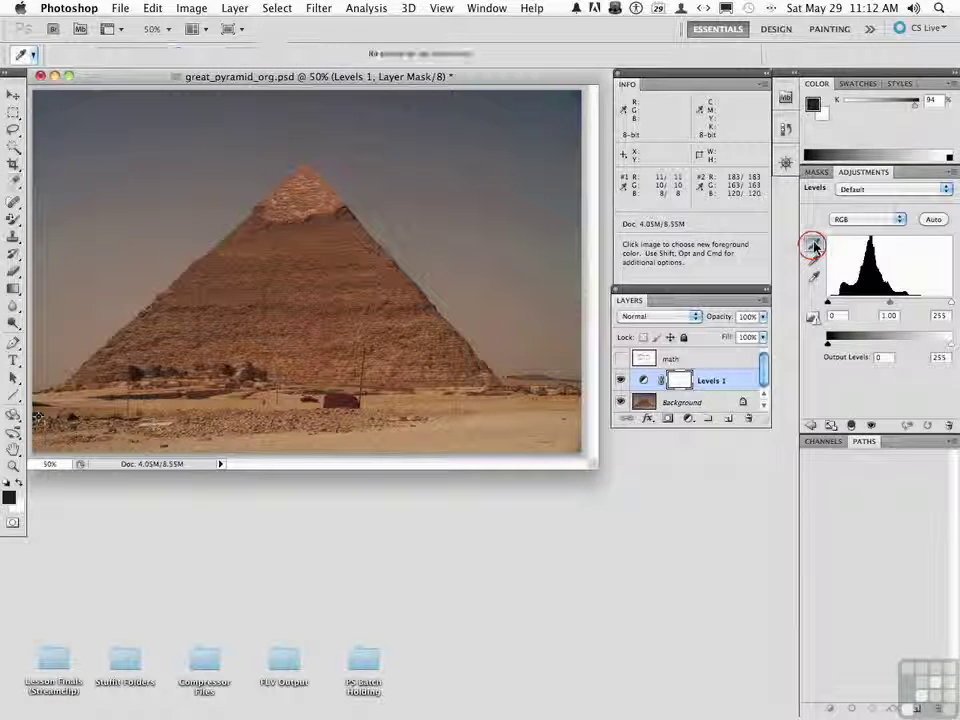
{"action": "double_click", "coordinate": [663, 379]}
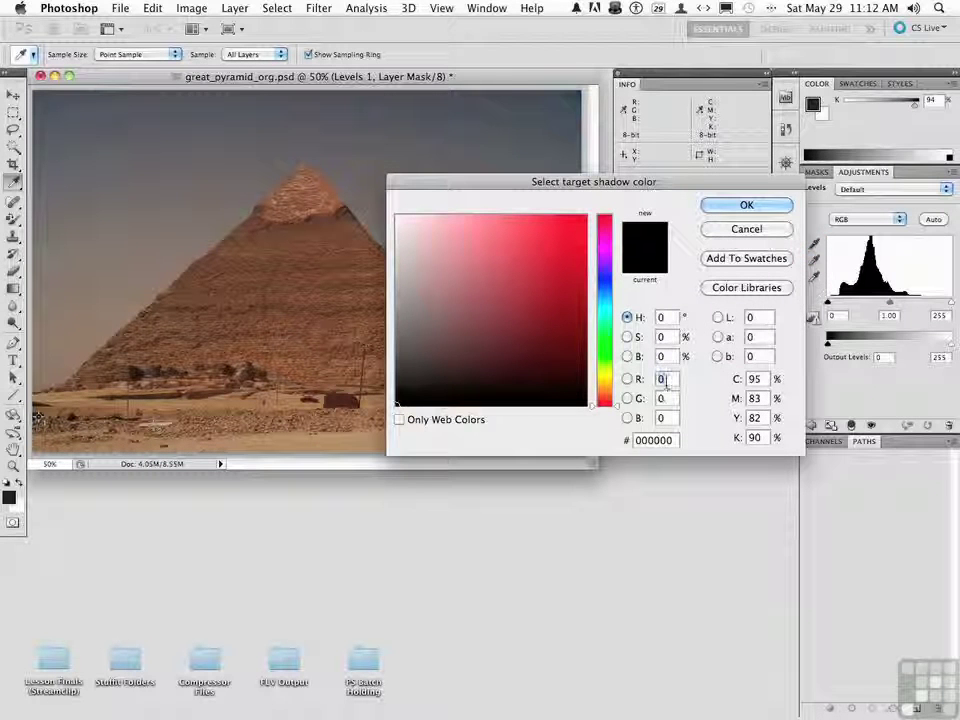
{"action": "type", "text": "4"}
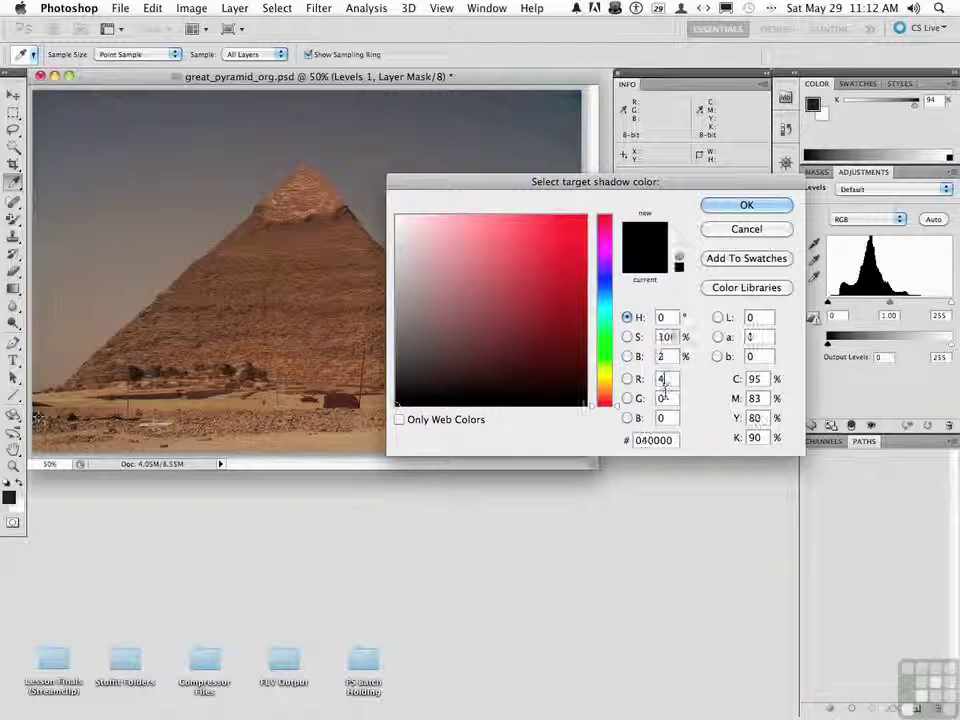
{"action": "key", "text": "Tab"}
{"action": "type", "text": "4"}
{"action": "key", "text": "Tab"}
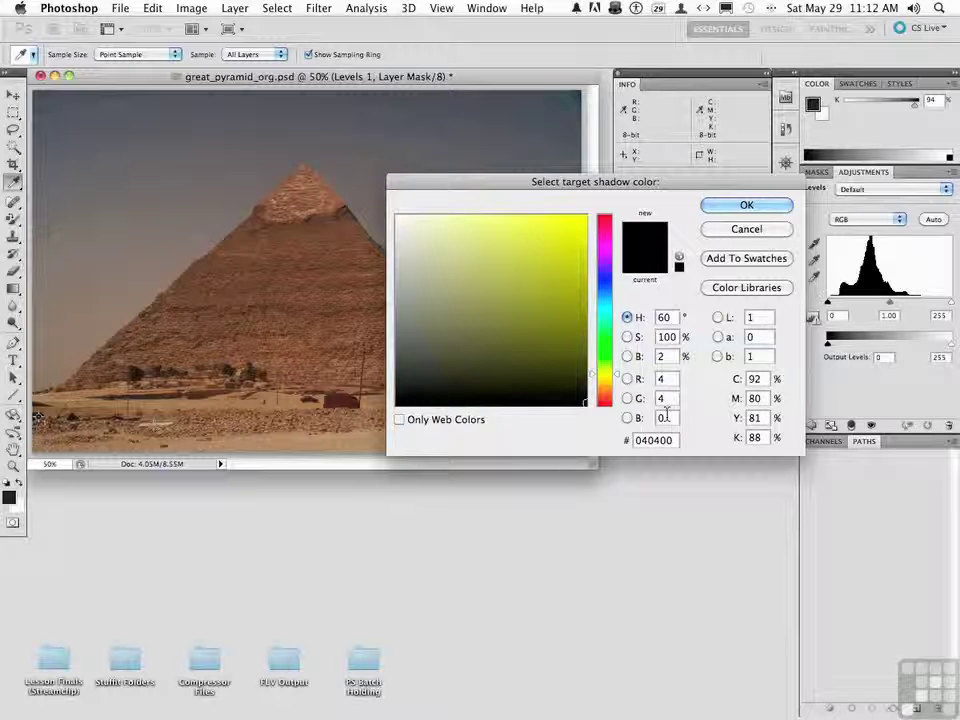
{"action": "type", "text": "4"}
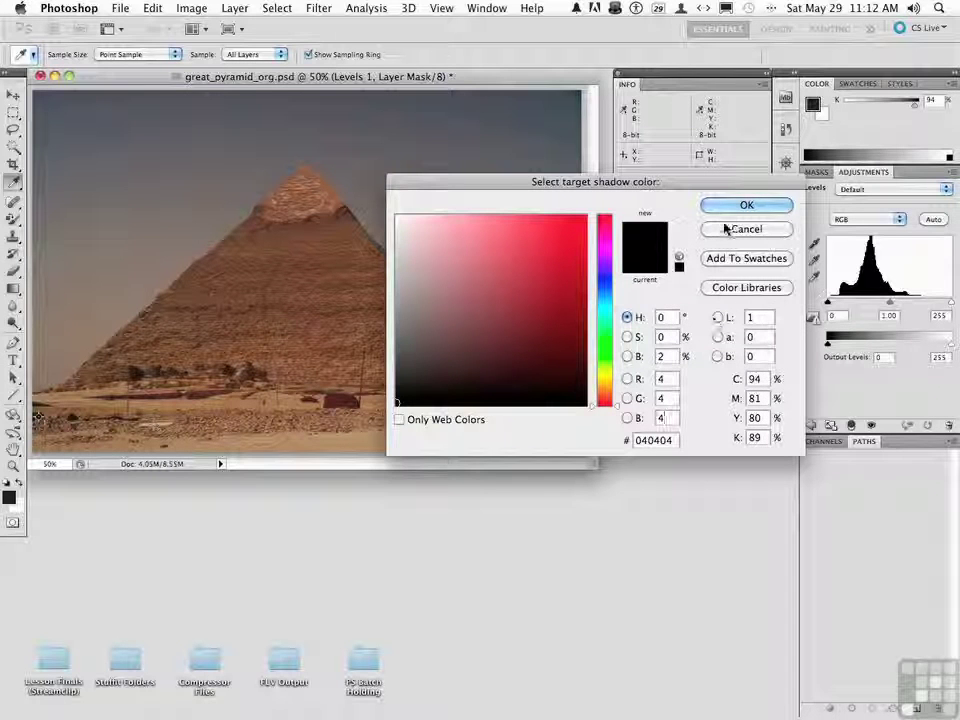
{"action": "left_click", "coordinate": [745, 206]}
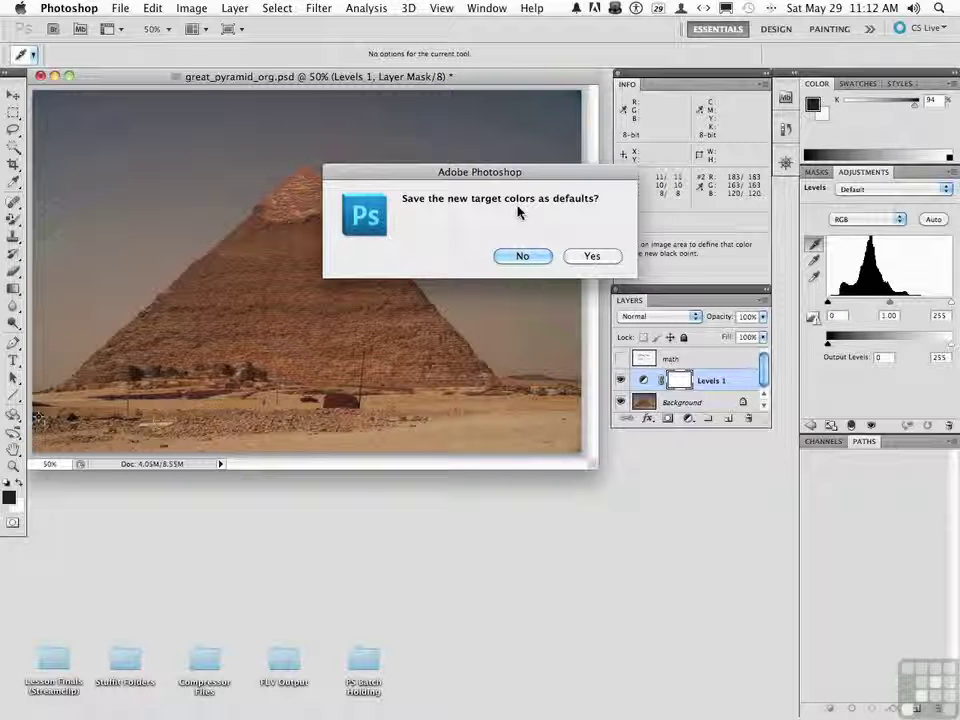
{"action": "left_click", "coordinate": [524, 257]}
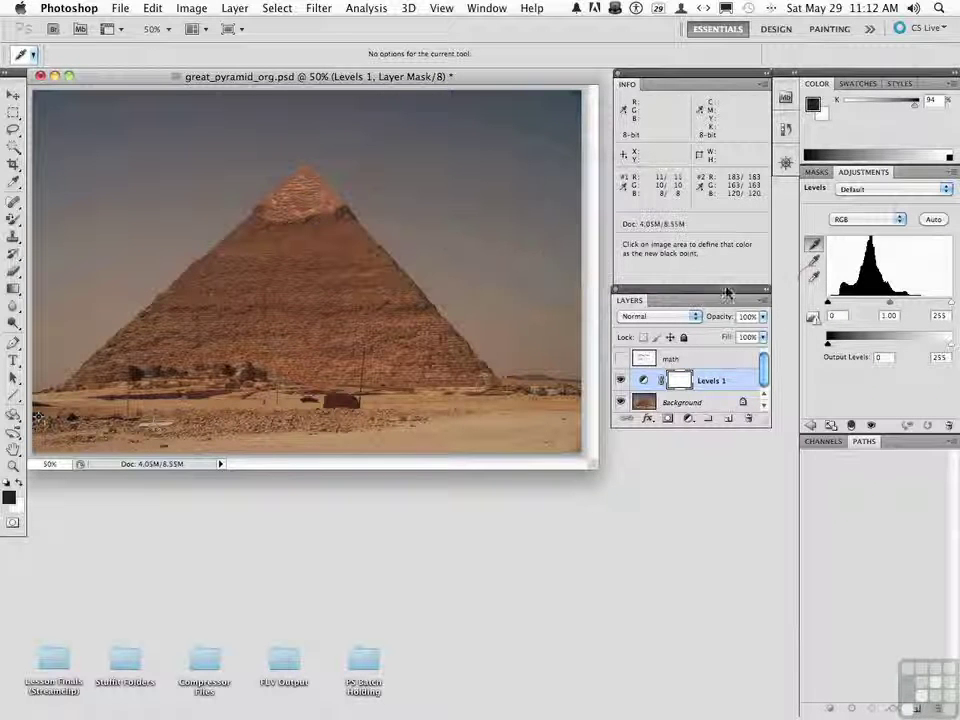
Set the Levels target highlight color to R 203, G 203, B 203 without saving it as default.
{"action": "double_click", "coordinate": [816, 281]}
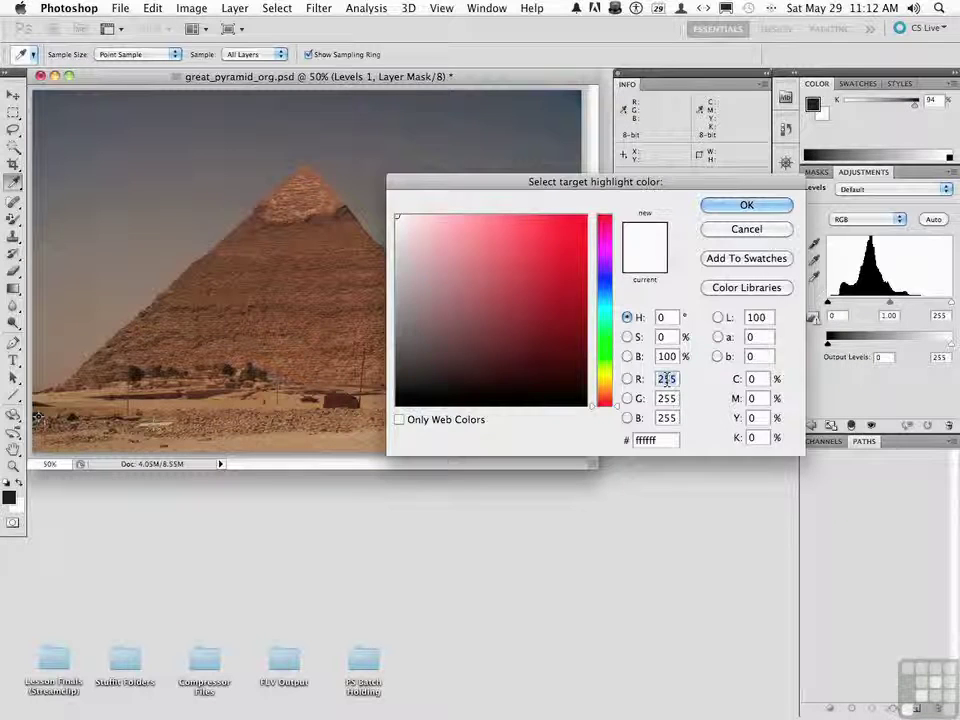
{"action": "type", "text": "203203"}
{"action": "double_click", "coordinate": [669, 419]}
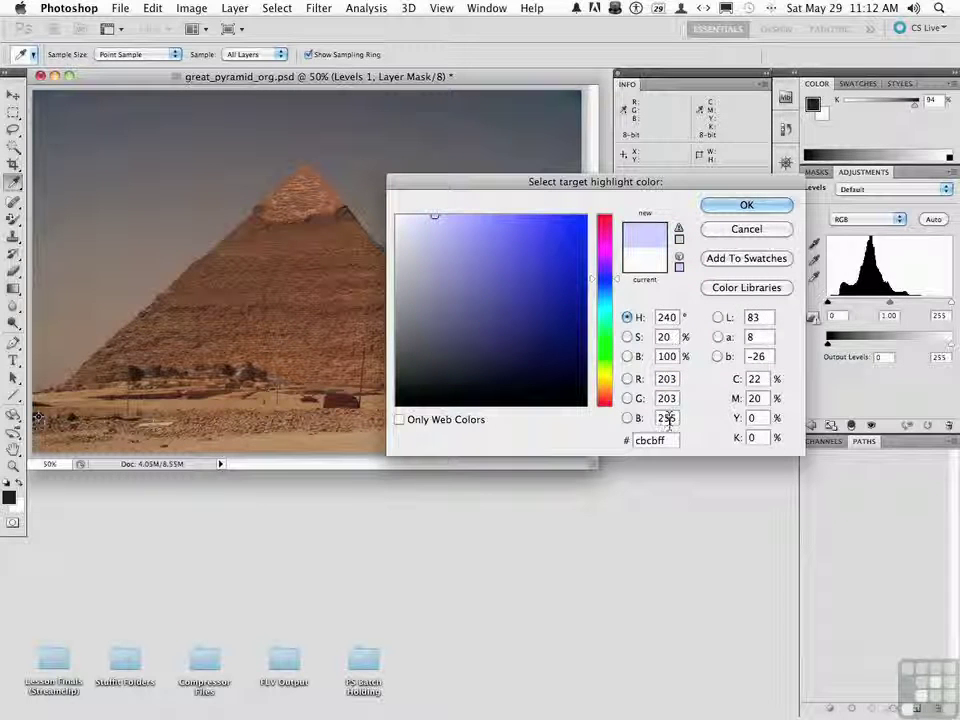
{"action": "type", "text": "203"}
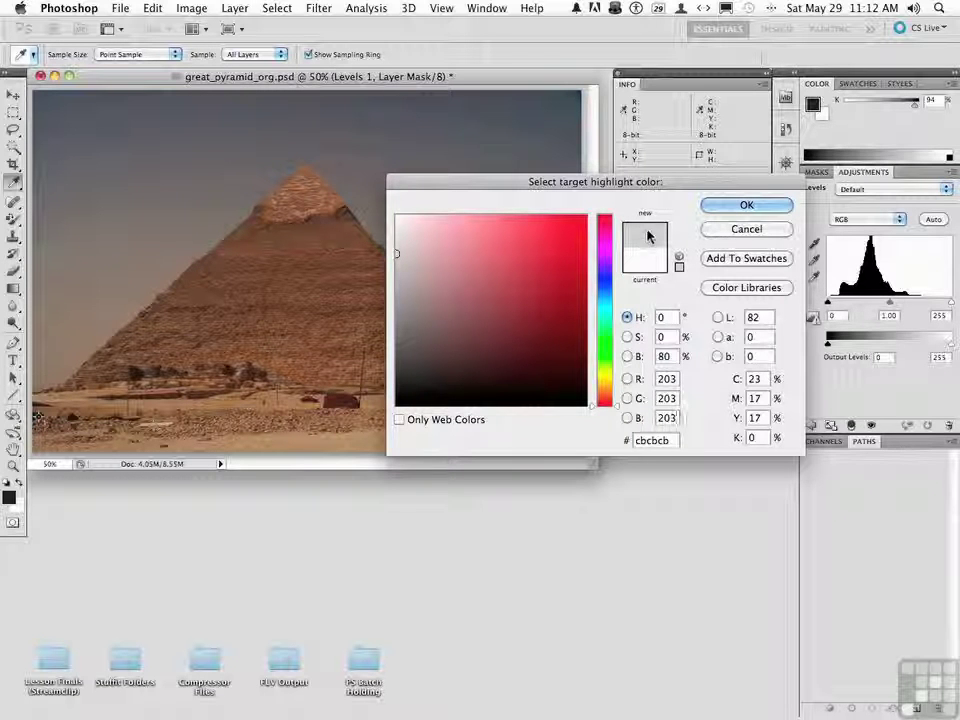
{"action": "left_click", "coordinate": [731, 206]}
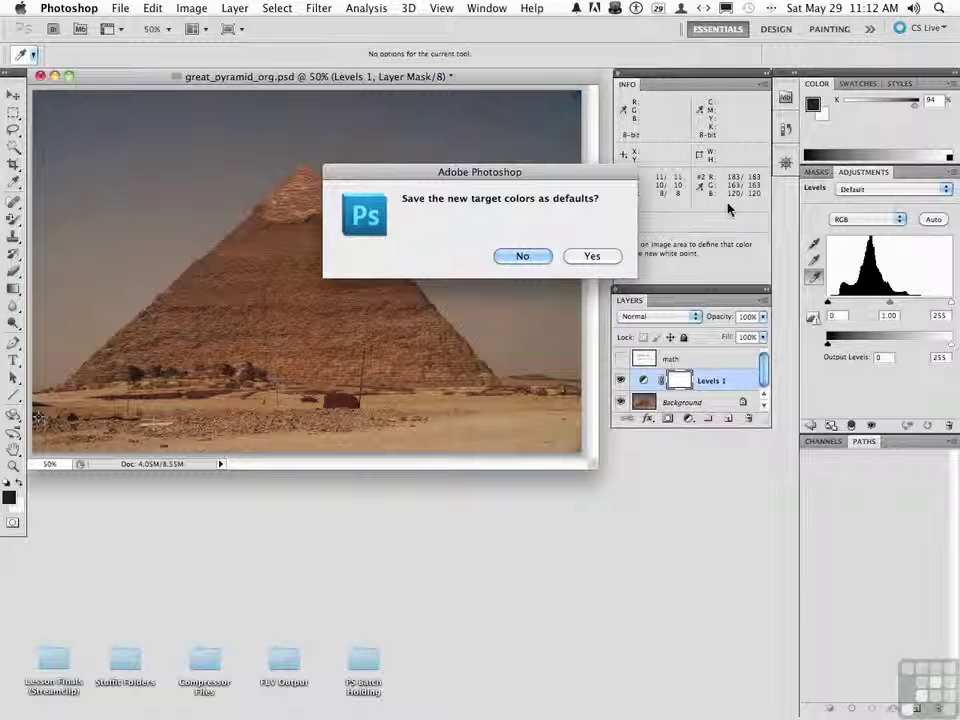
{"action": "left_click", "coordinate": [525, 256]}
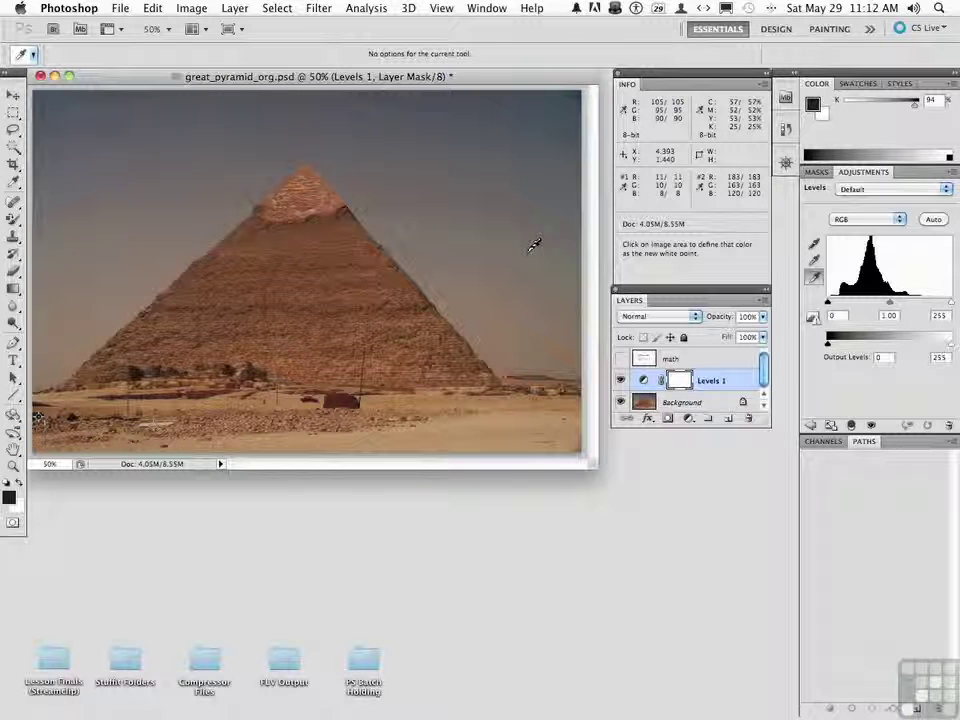
Set the Levels black point by sampling the shadow at color sampler 1.
{"action": "left_click", "coordinate": [814, 244]}
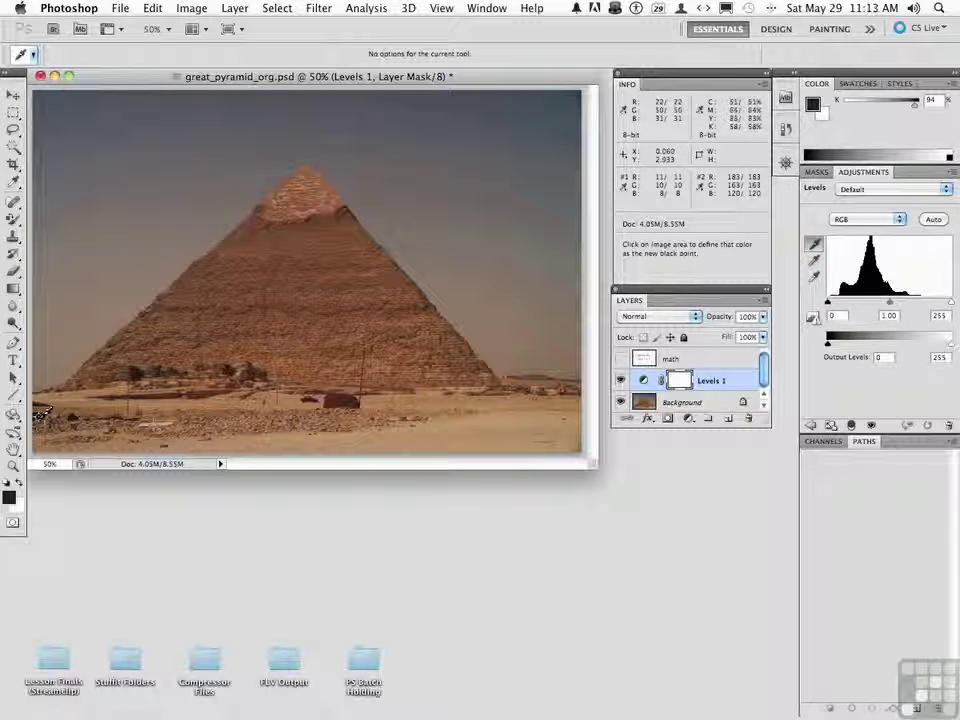
{"action": "left_click", "coordinate": [39, 410]}
{"action": "left_click", "coordinate": [45, 416]}
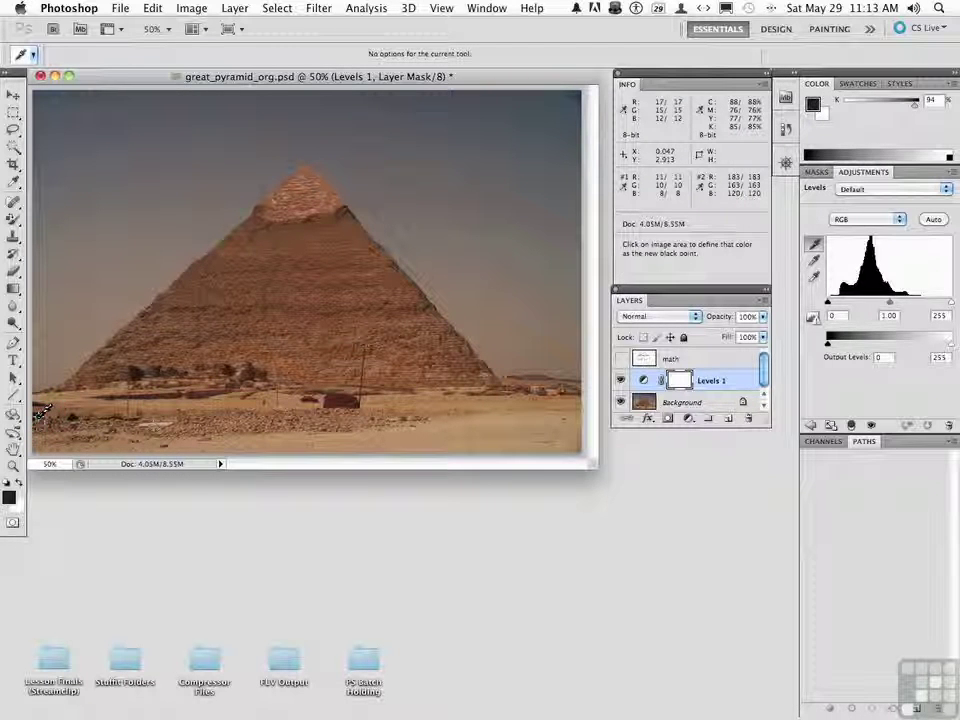
{"action": "left_click", "coordinate": [40, 412]}
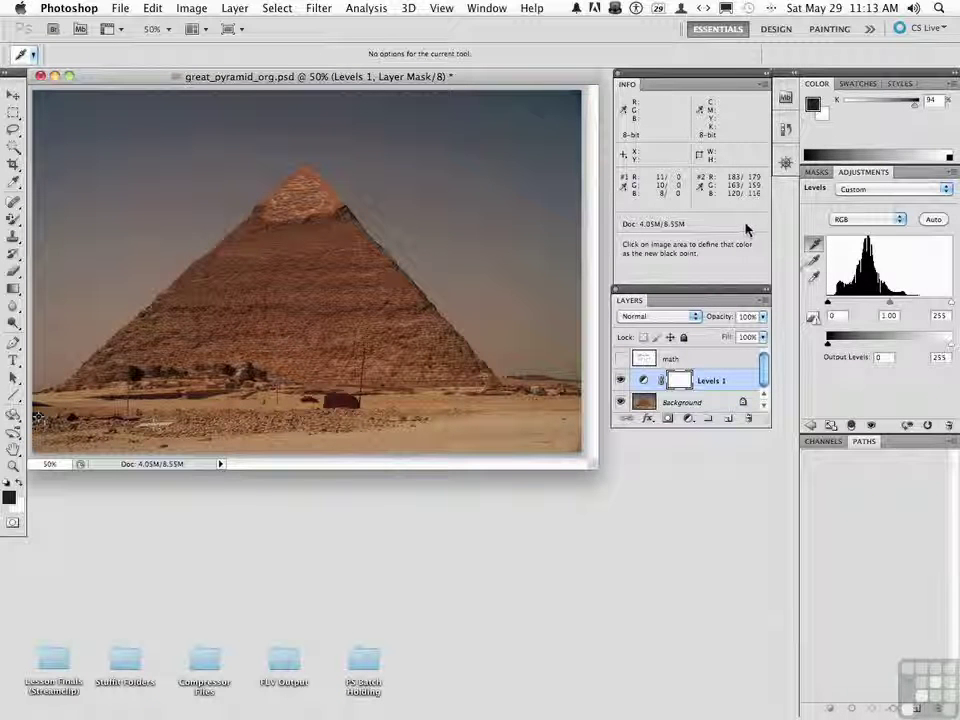
Set the Levels white point by sampling the bright foreground strip at color sampler 2.
{"action": "left_click", "coordinate": [813, 276]}
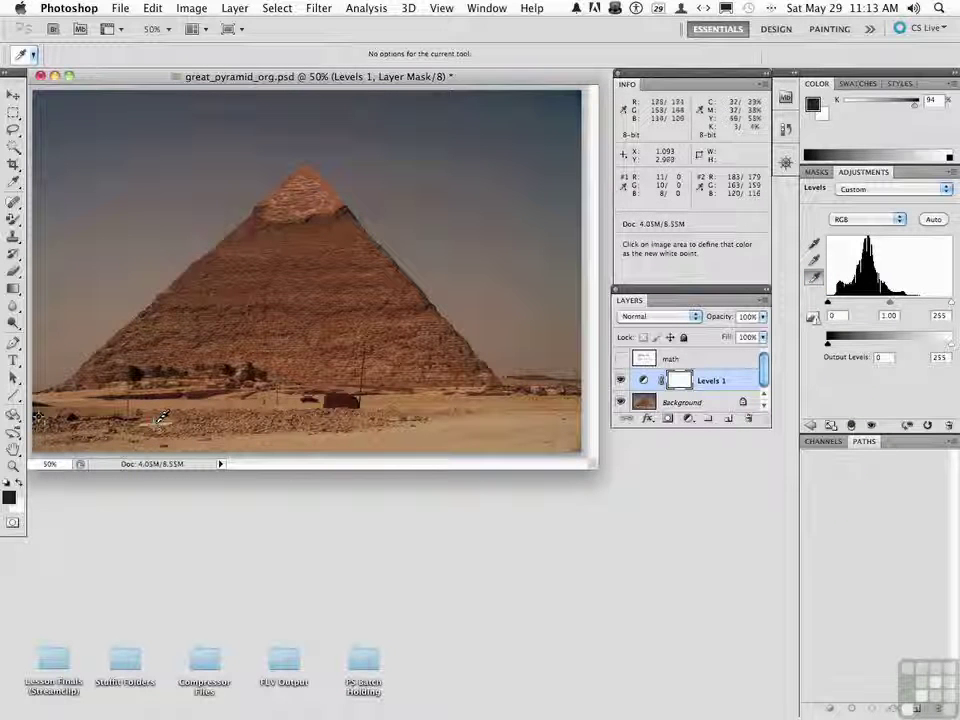
{"action": "left_click", "coordinate": [160, 418]}
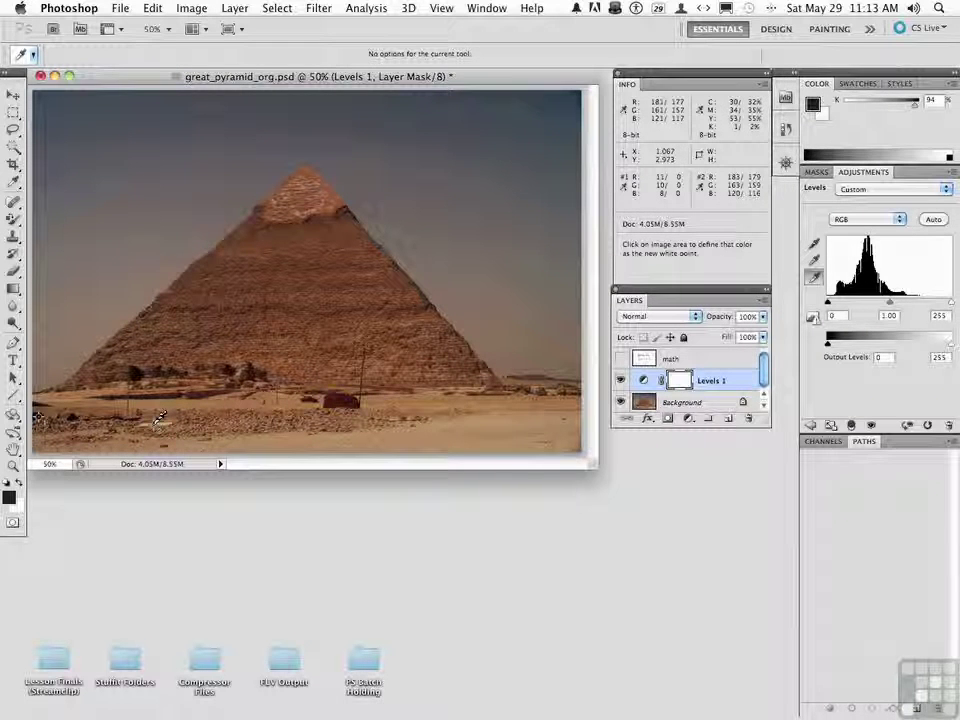
{"action": "left_click", "coordinate": [157, 421]}
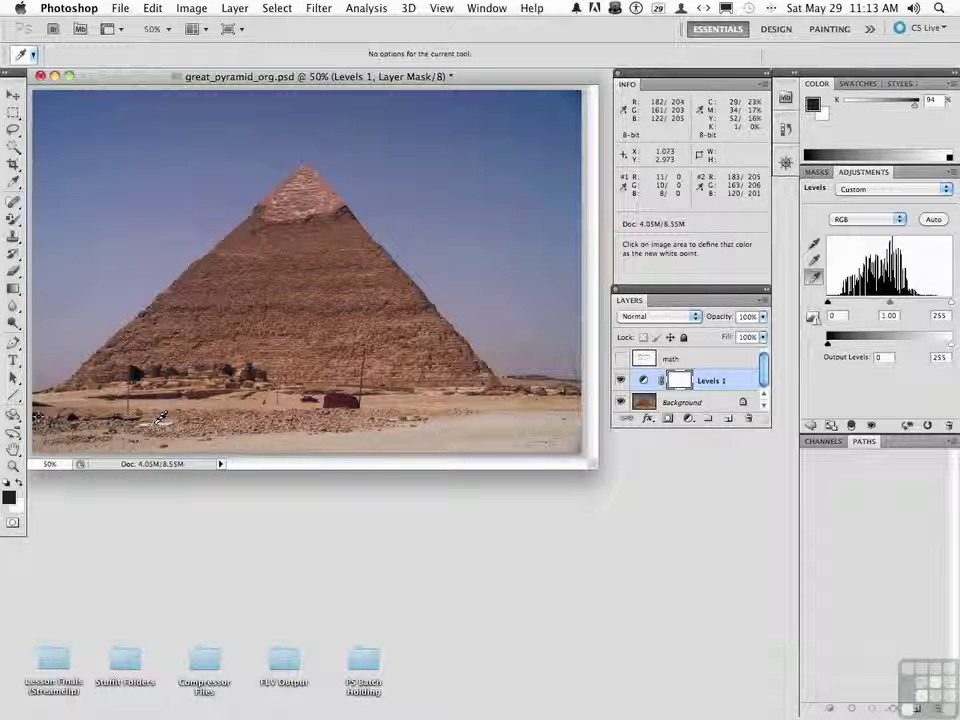